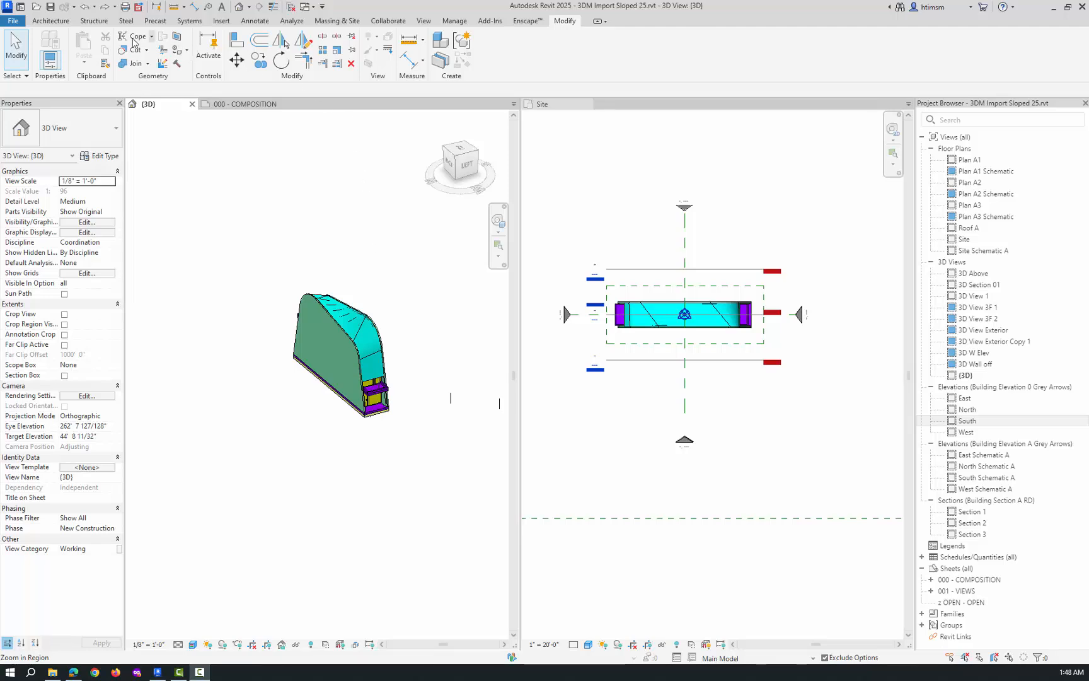
- Link the CAD file Sloped Site.dwg with preserved colors, positioned Auto - Origin to Internal Origin at level Plan A1
click(50, 22)
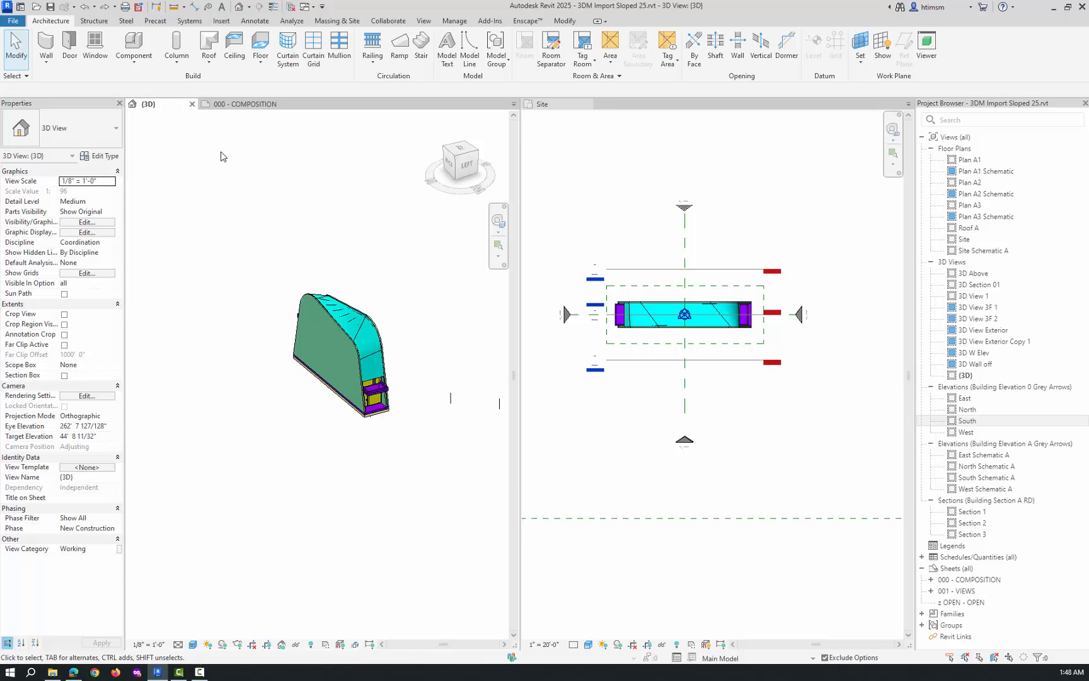
click(216, 22)
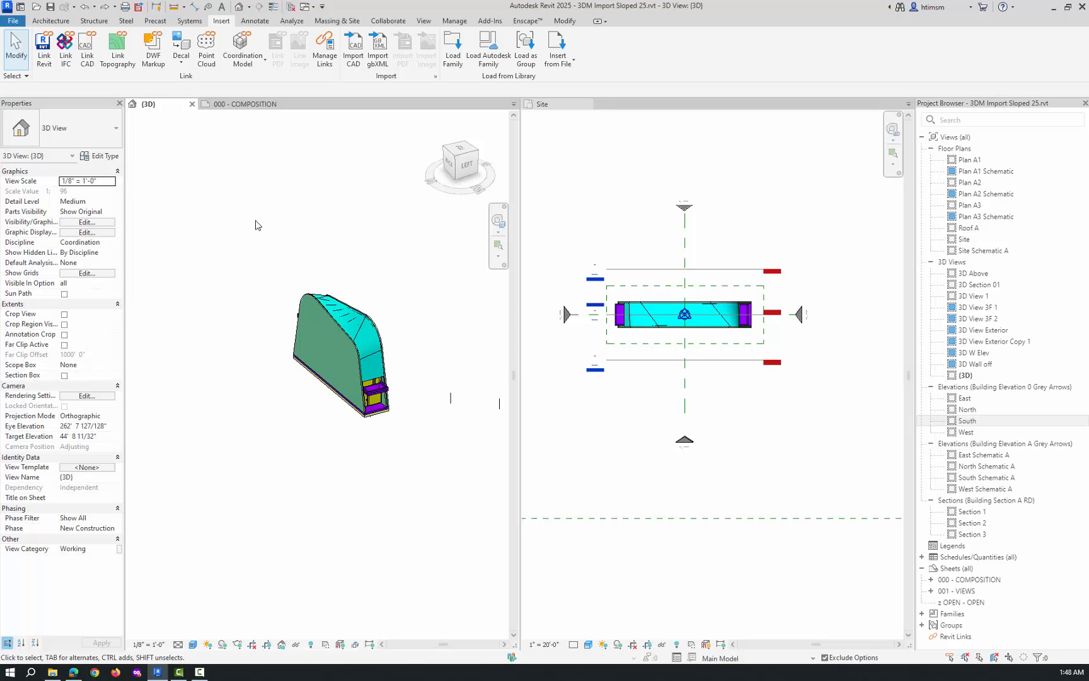
click(88, 51)
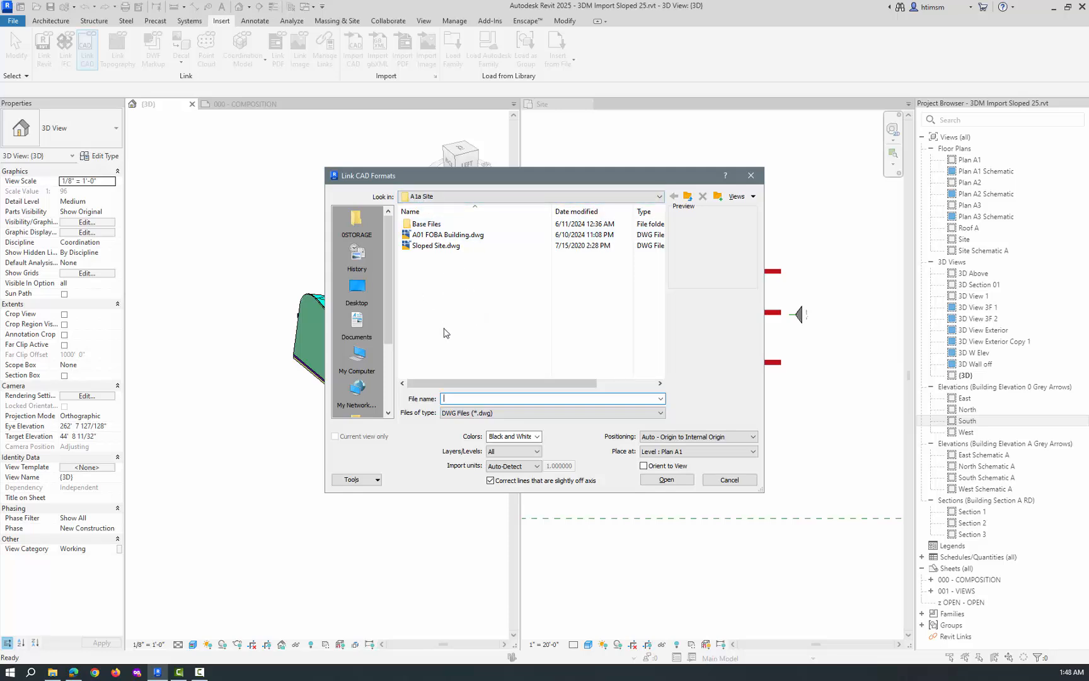
click(436, 246)
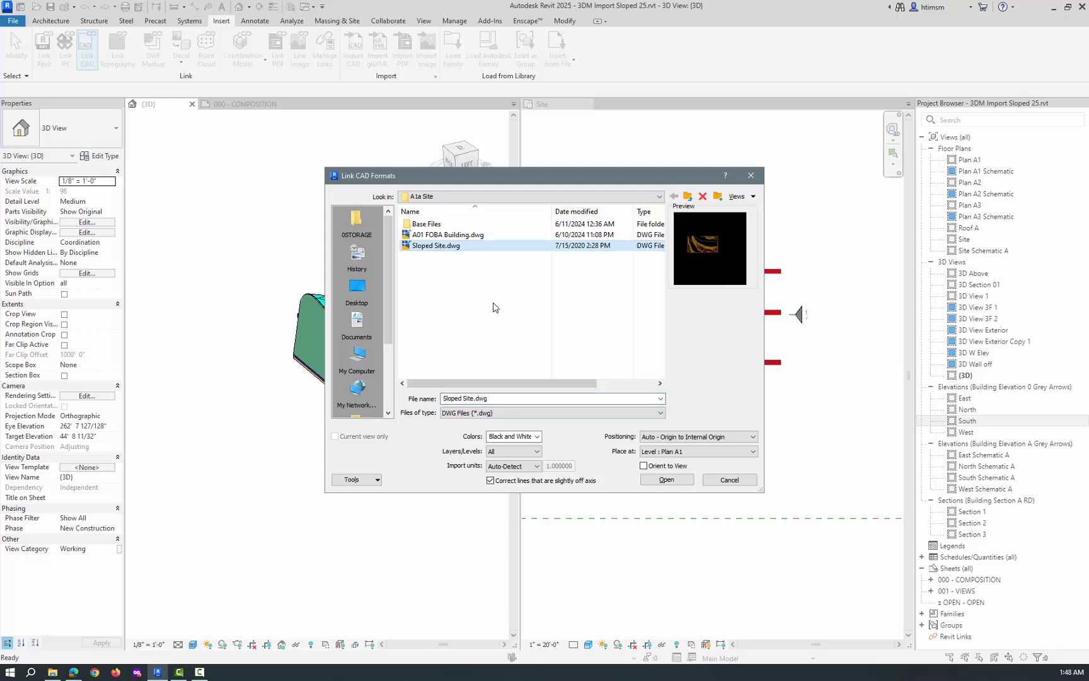
click(535, 436)
click(514, 454)
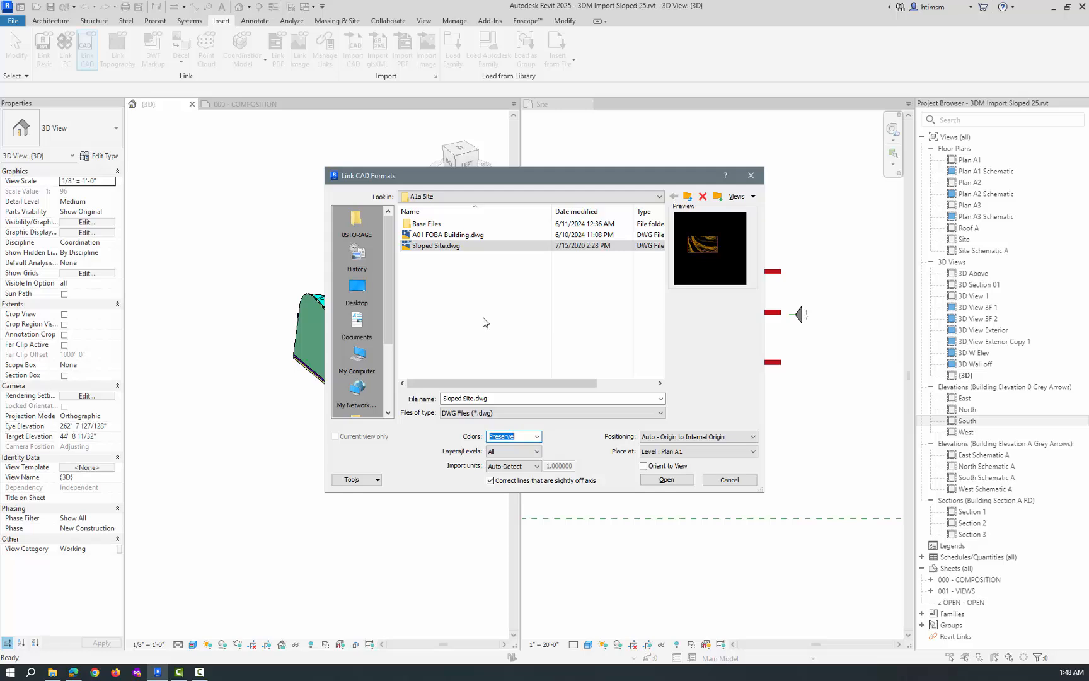
click(667, 479)
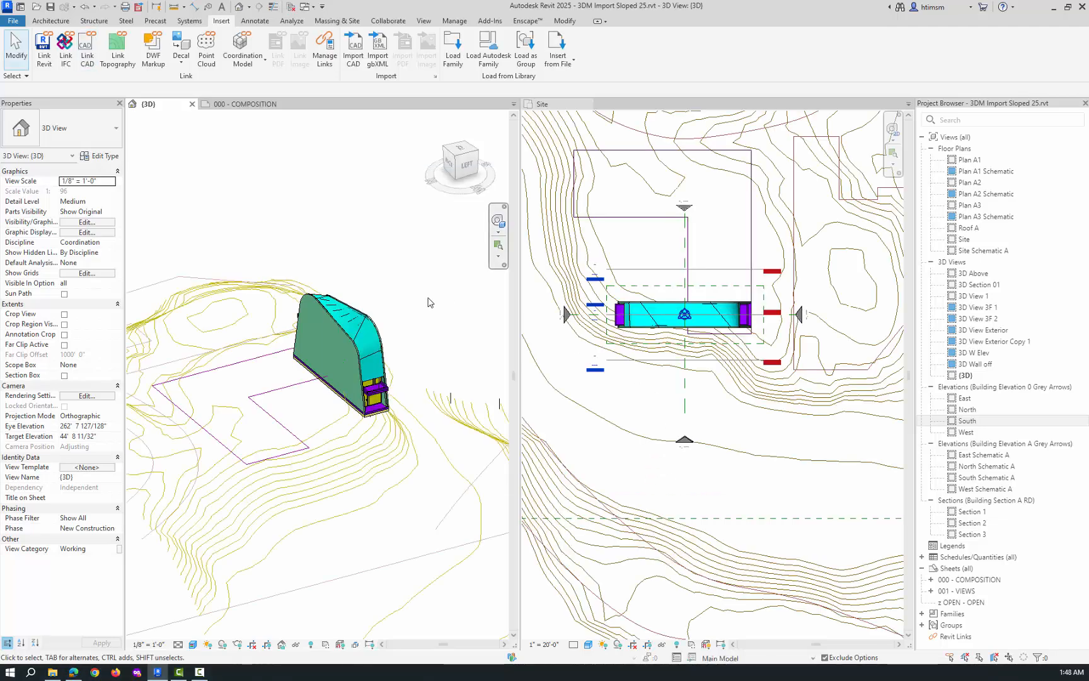
- Check the linked contours against the building in 3D, and unpin the Sloped Site.dwg link in the Site plan
scroll(428, 303, down, 4)
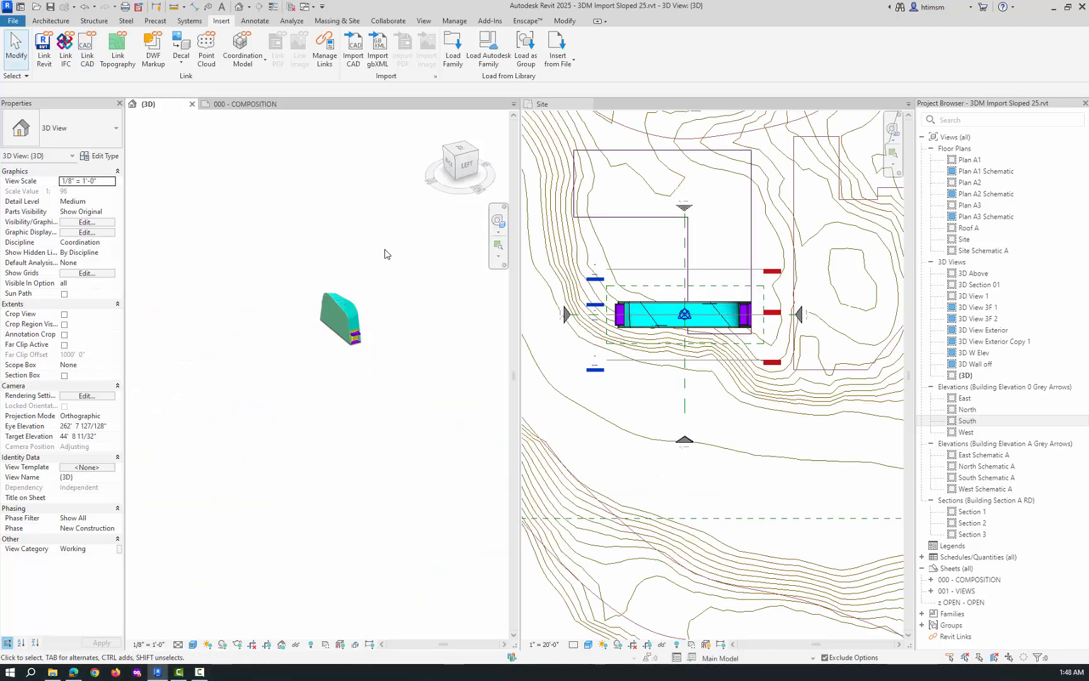
shift+middle_drag(442, 476, 281, 459)
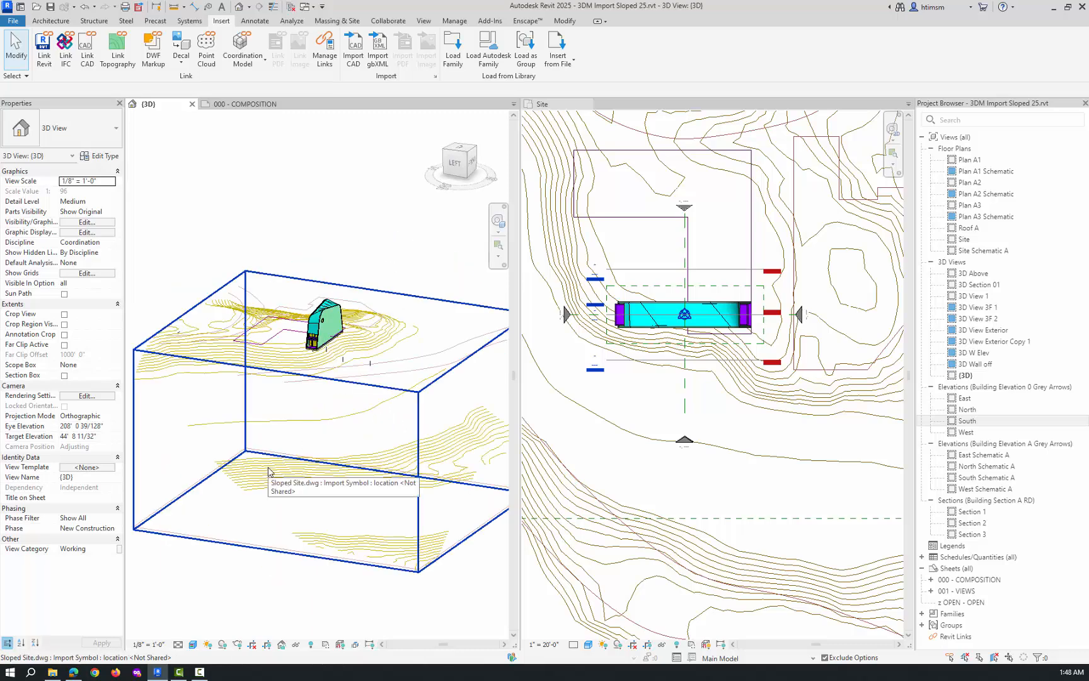
shift+middle_drag(275, 380, 342, 444)
scroll(670, 345, down, 4)
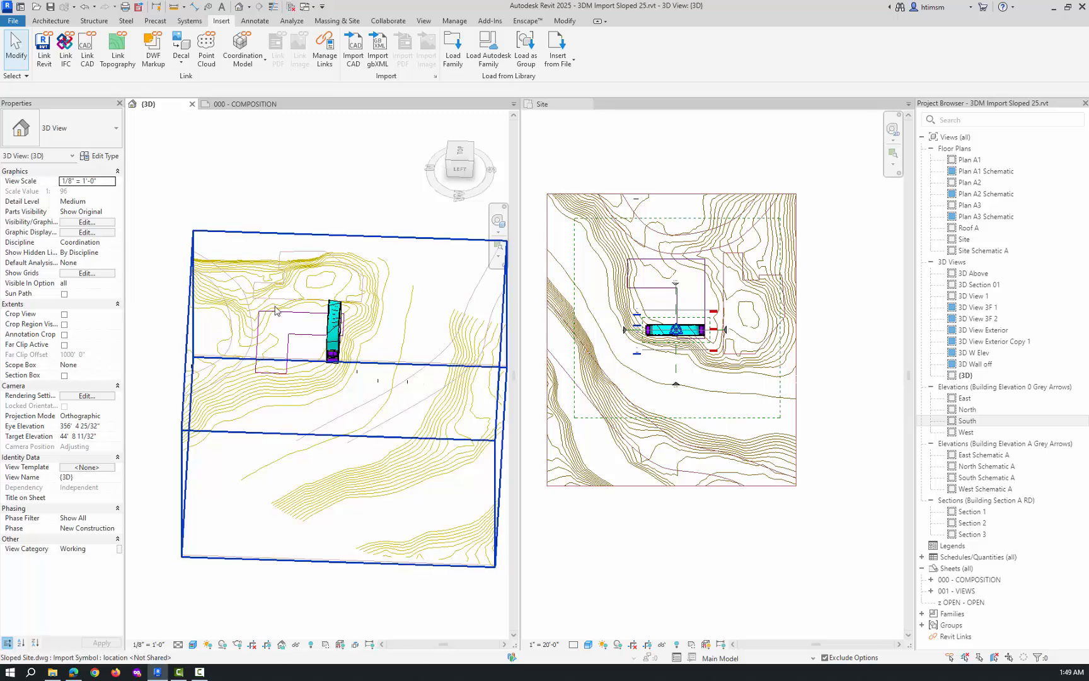
shift+middle_drag(433, 389, 424, 358)
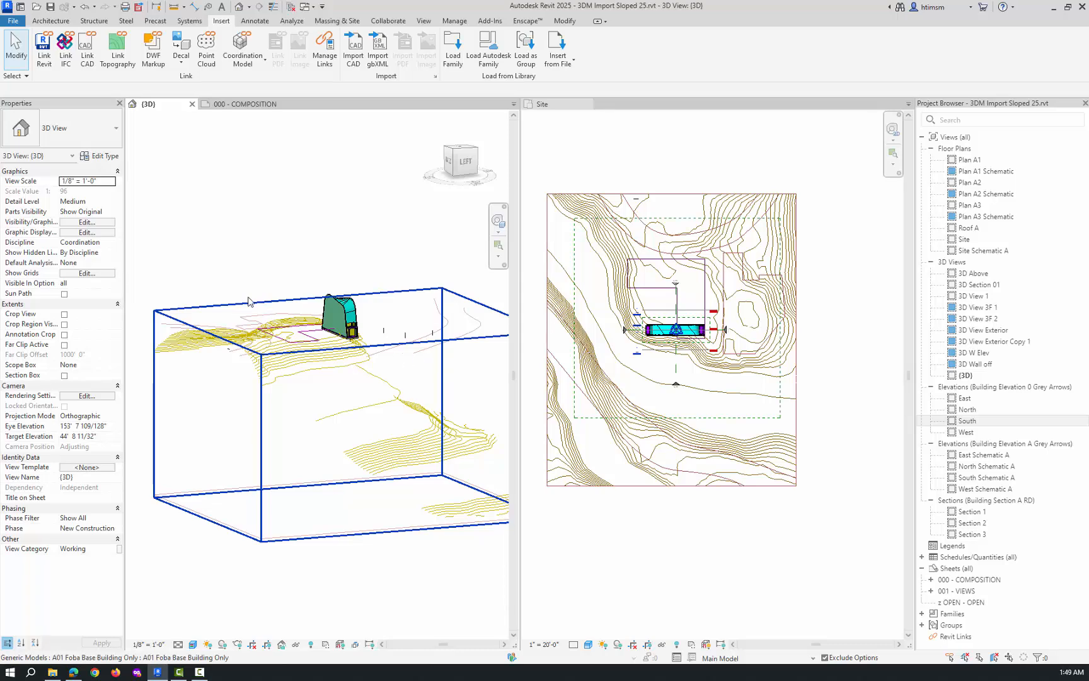
click(741, 238)
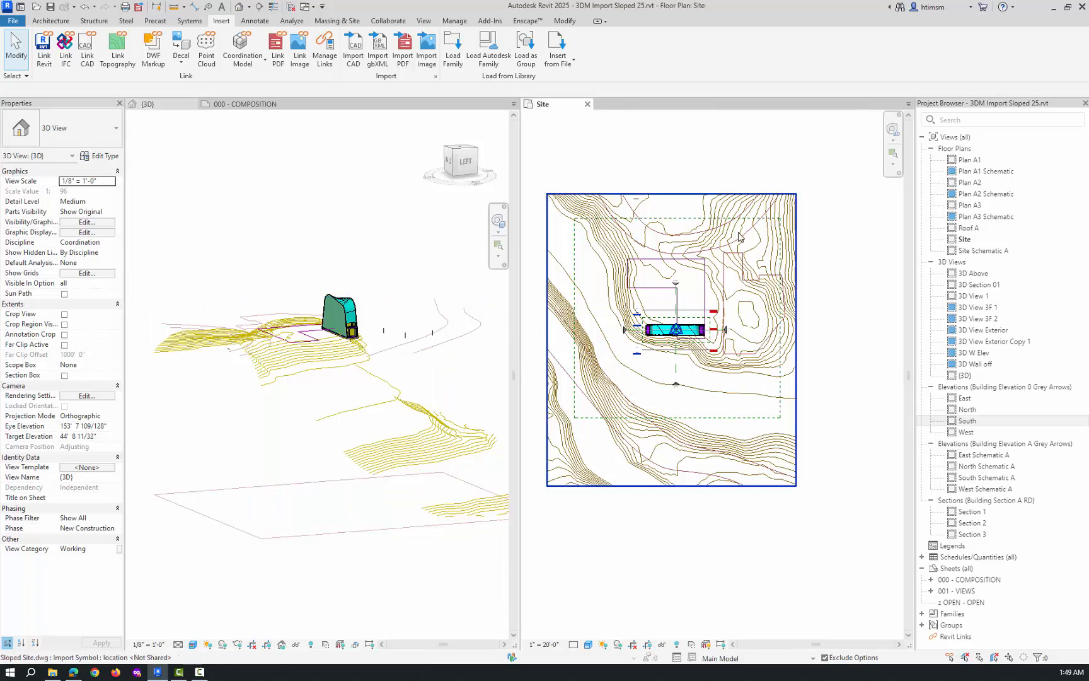
click(737, 234)
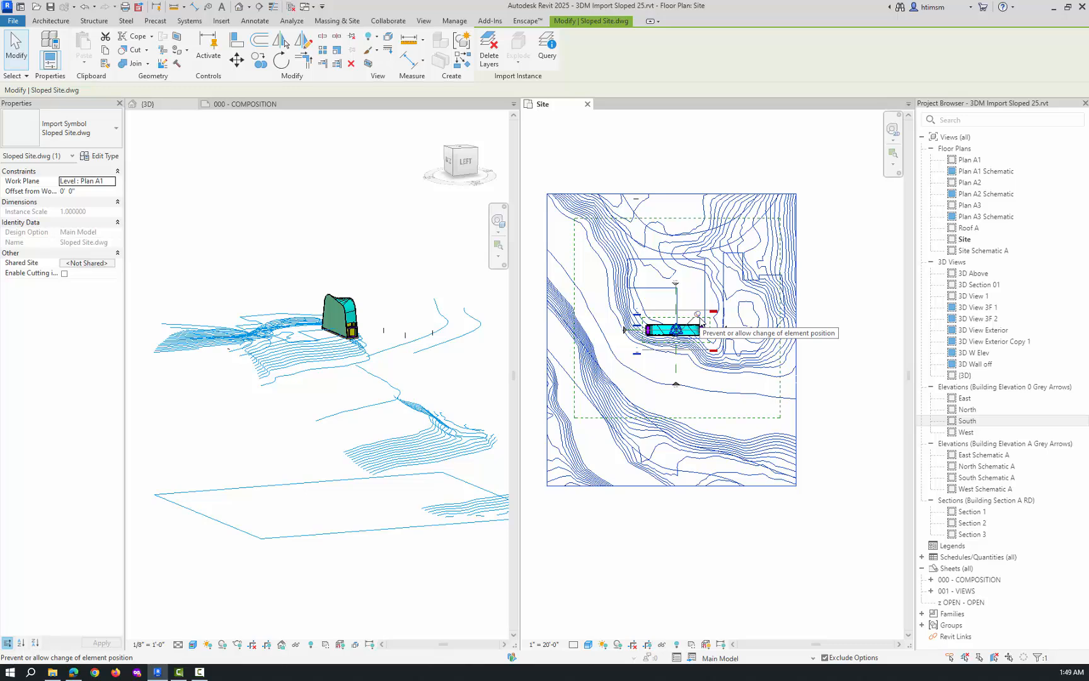
click(698, 315)
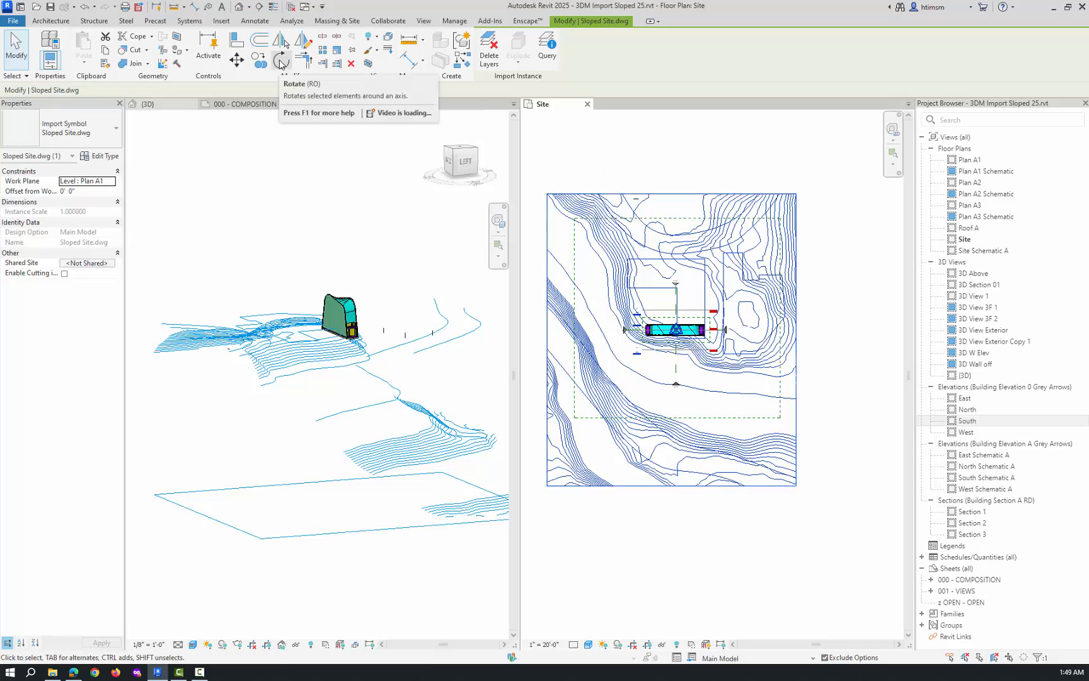
- Rotate the linked site drawing 180° about its center in the Site plan
click(281, 61)
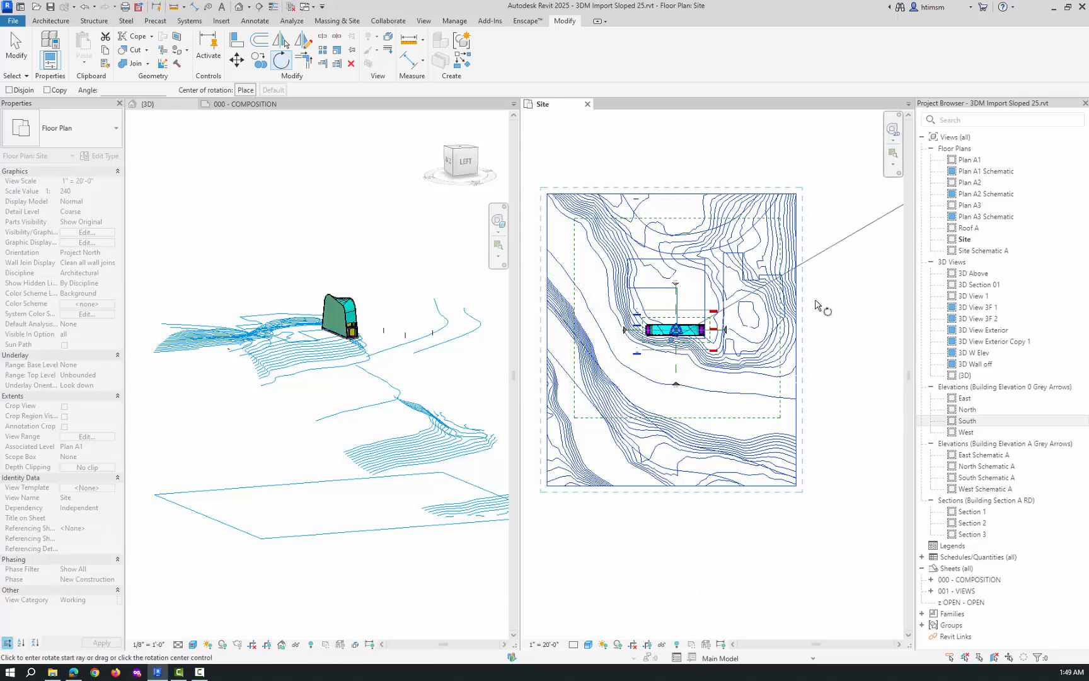
click(677, 170)
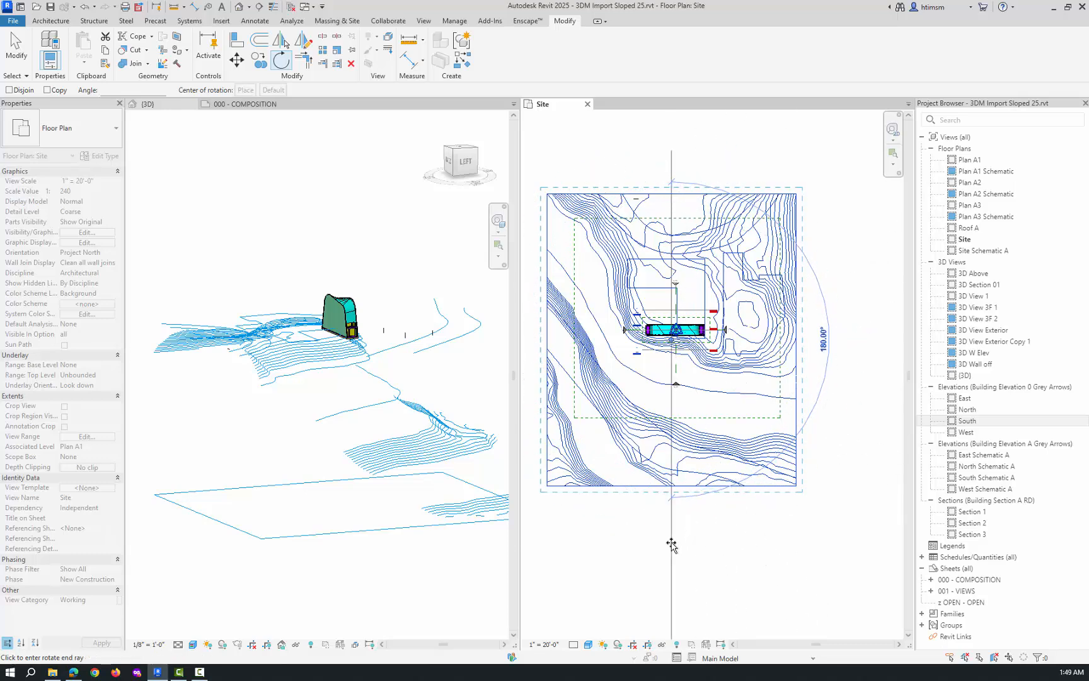
click(674, 545)
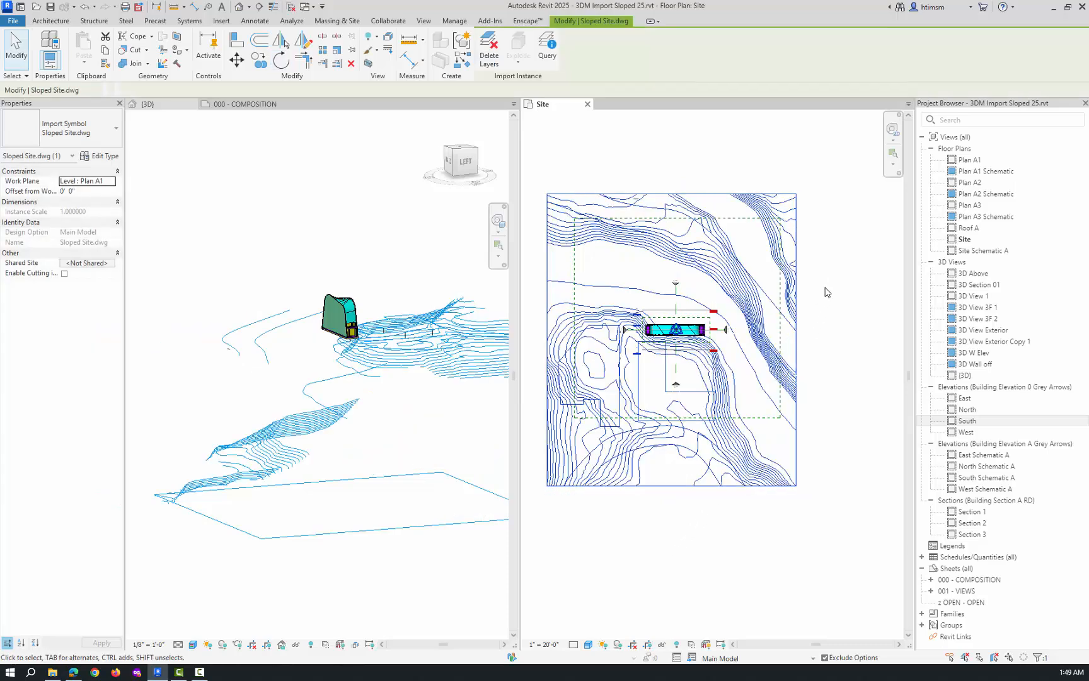
- Move the linked site drawing north in the Site plan so its rectangular lot outline surrounds the building
scroll(828, 292, down, 1)
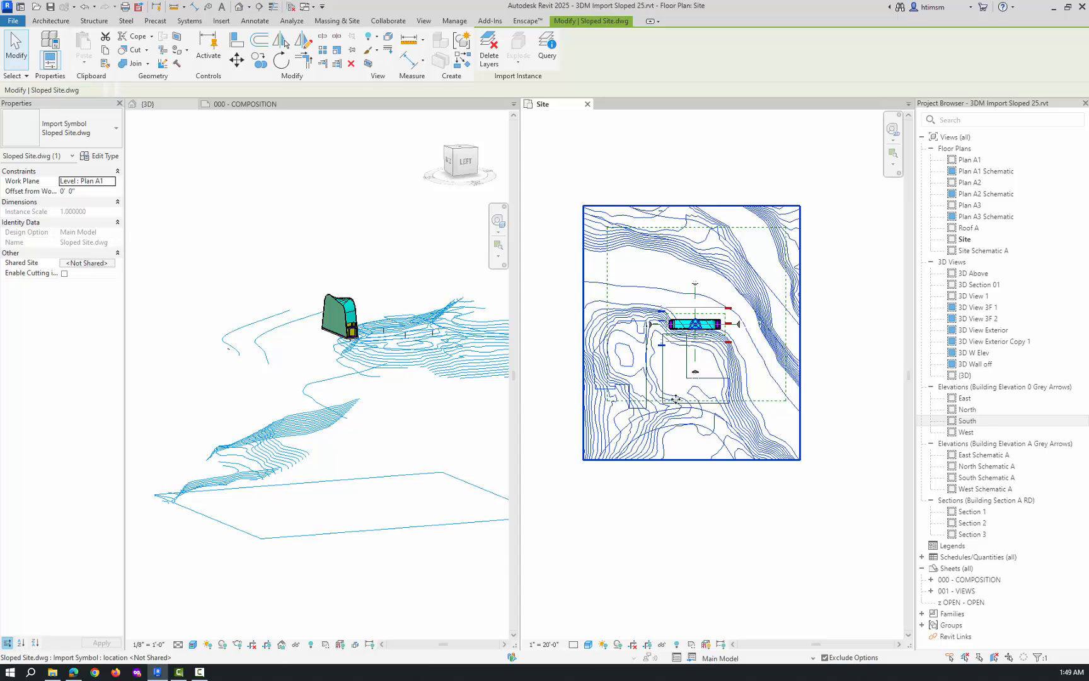
click(239, 61)
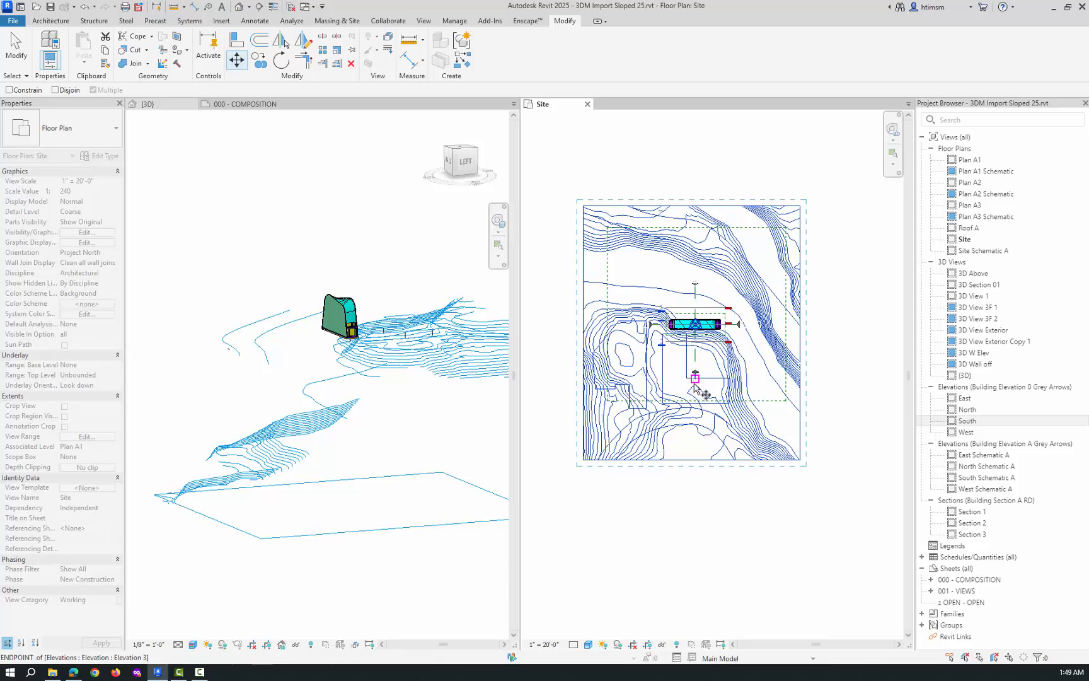
click(695, 378)
click(695, 319)
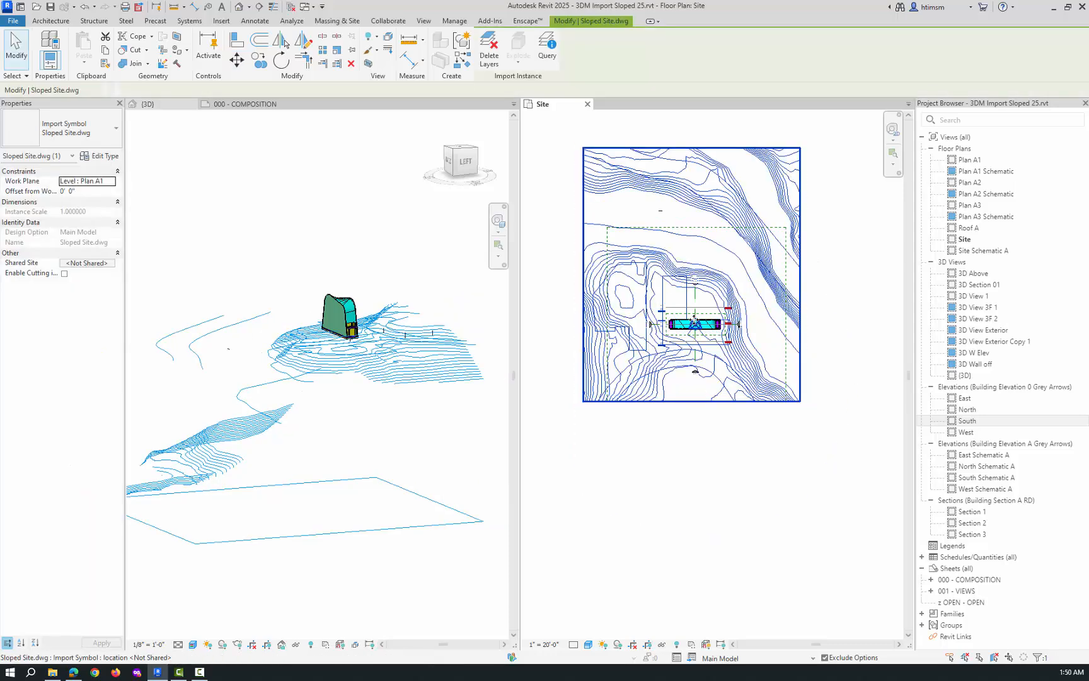
- Examine how the building sits within the lot outline and contours in the 3D view and the Site plan
click(399, 275)
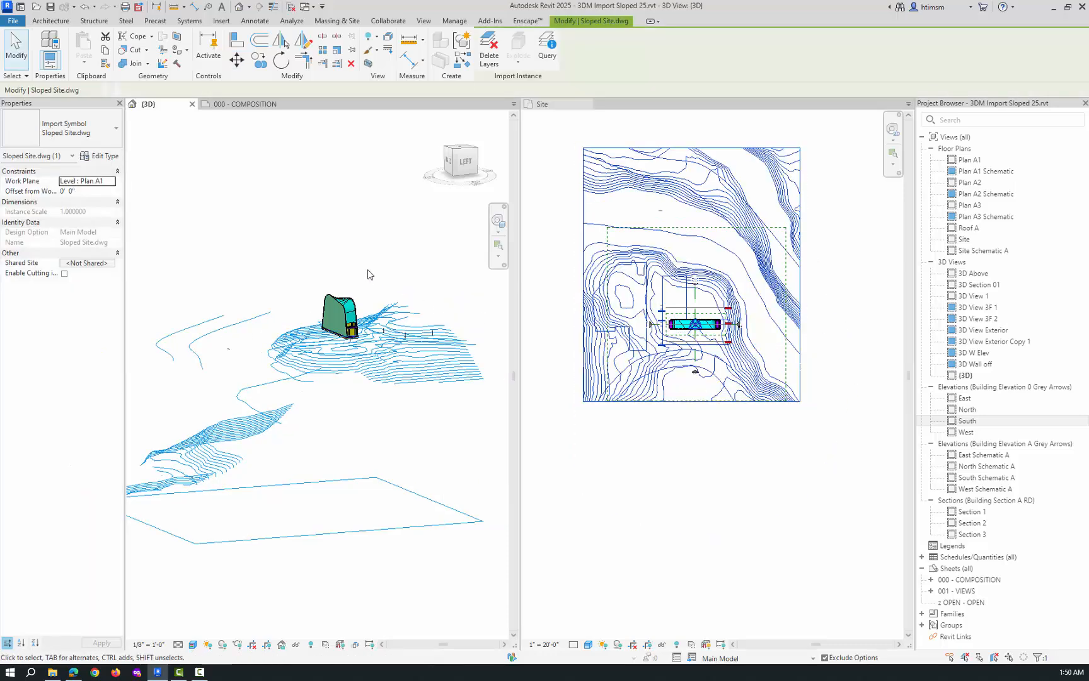
shift+middle_drag(377, 293, 328, 507)
click(355, 515)
scroll(341, 490, up, 3)
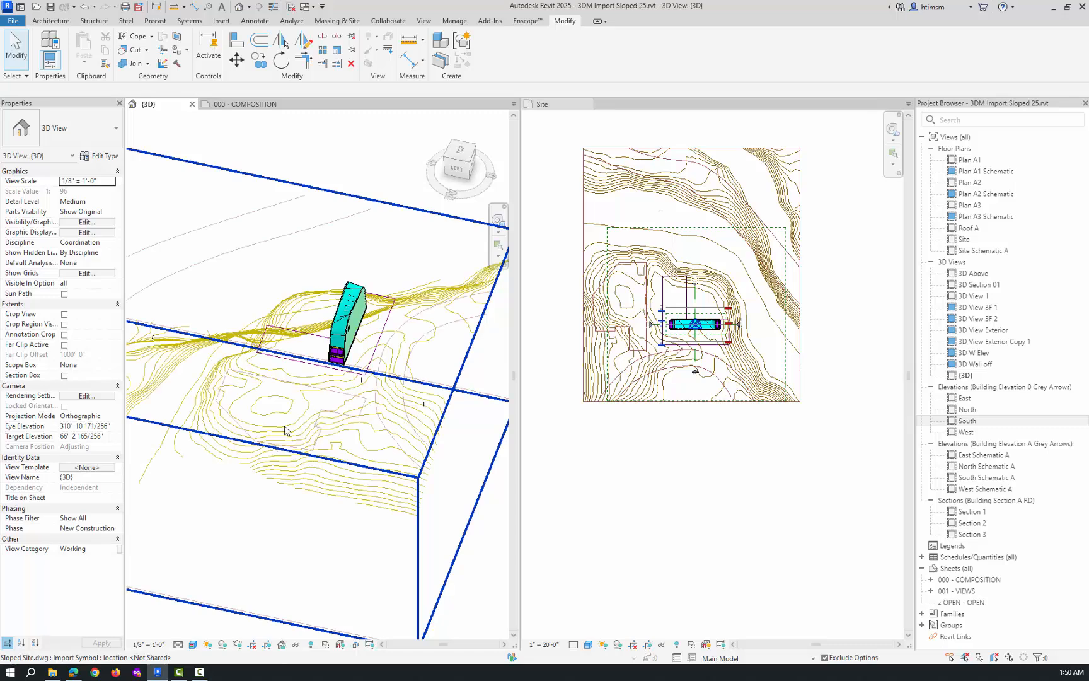
click(689, 467)
scroll(690, 349, up, 5)
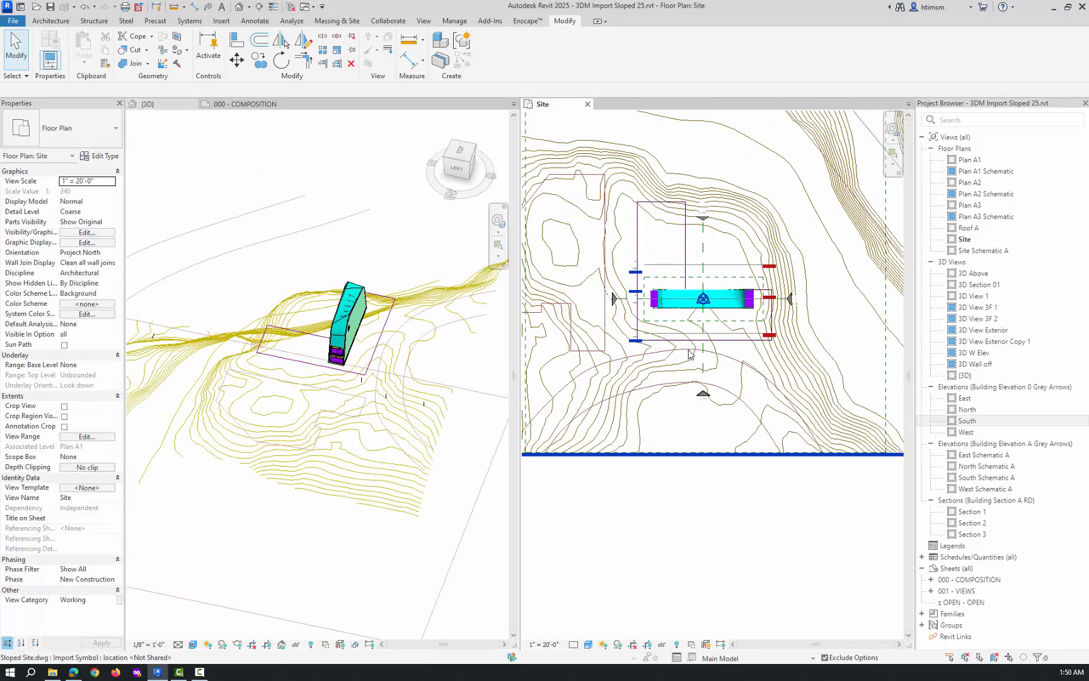
click(740, 380)
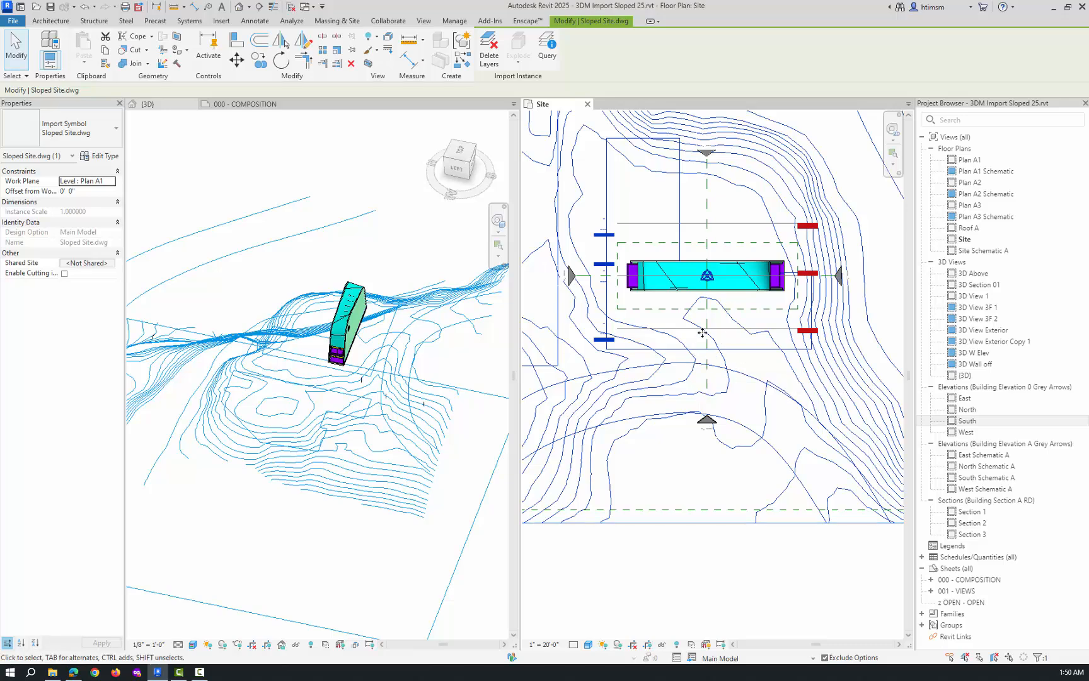
scroll(706, 326, down, 2)
click(740, 504)
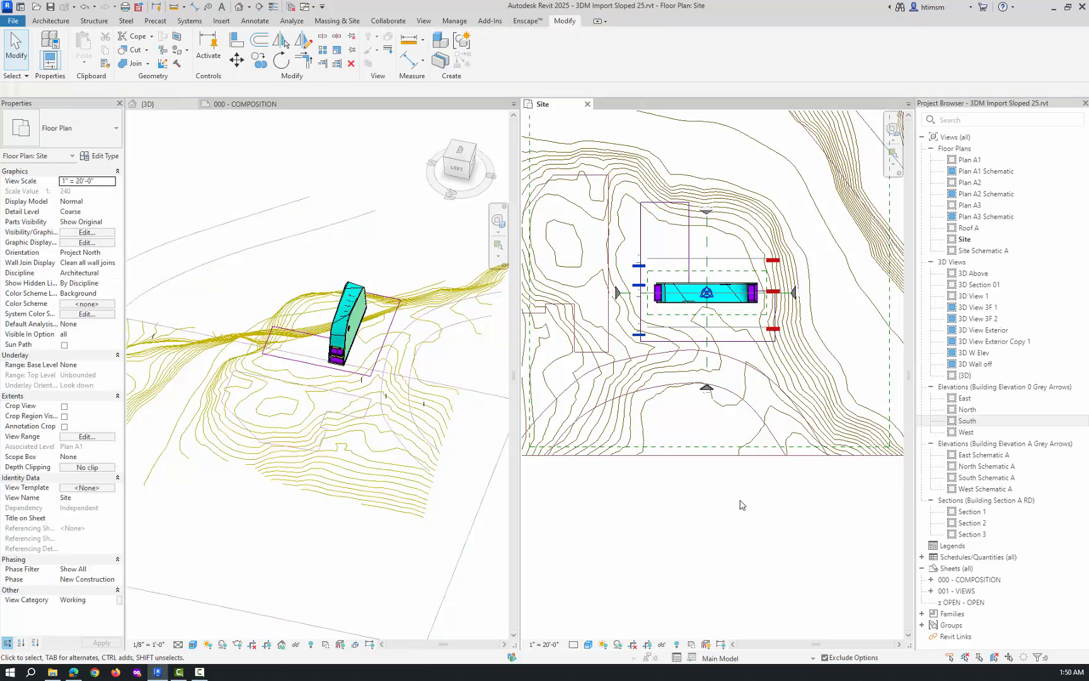
scroll(741, 504, down, 2)
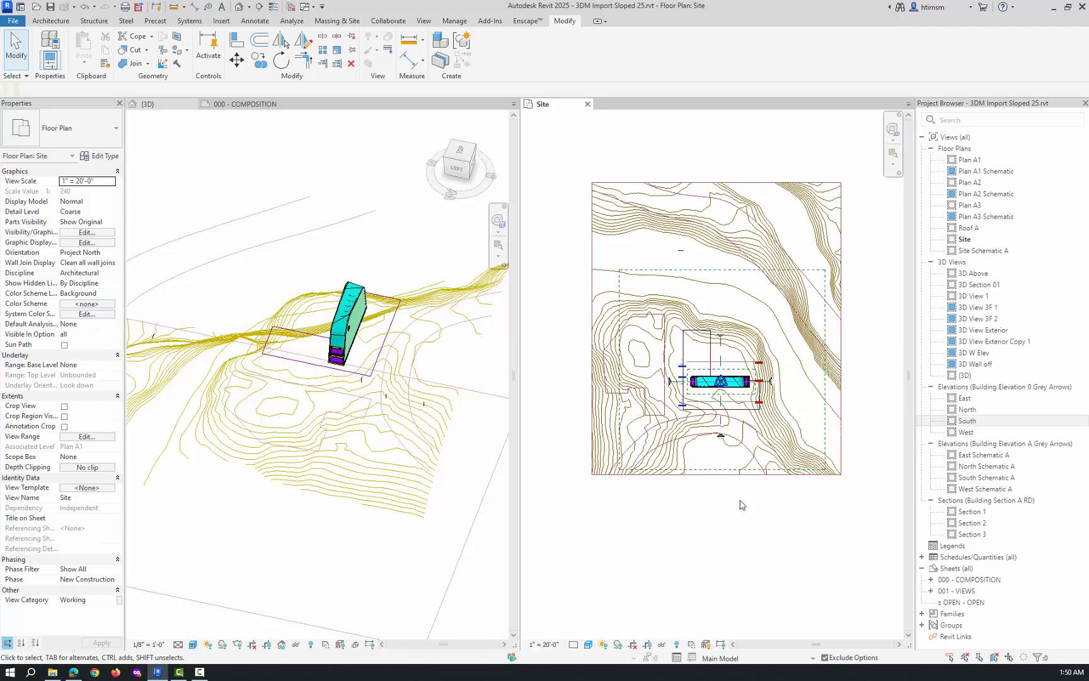
click(201, 344)
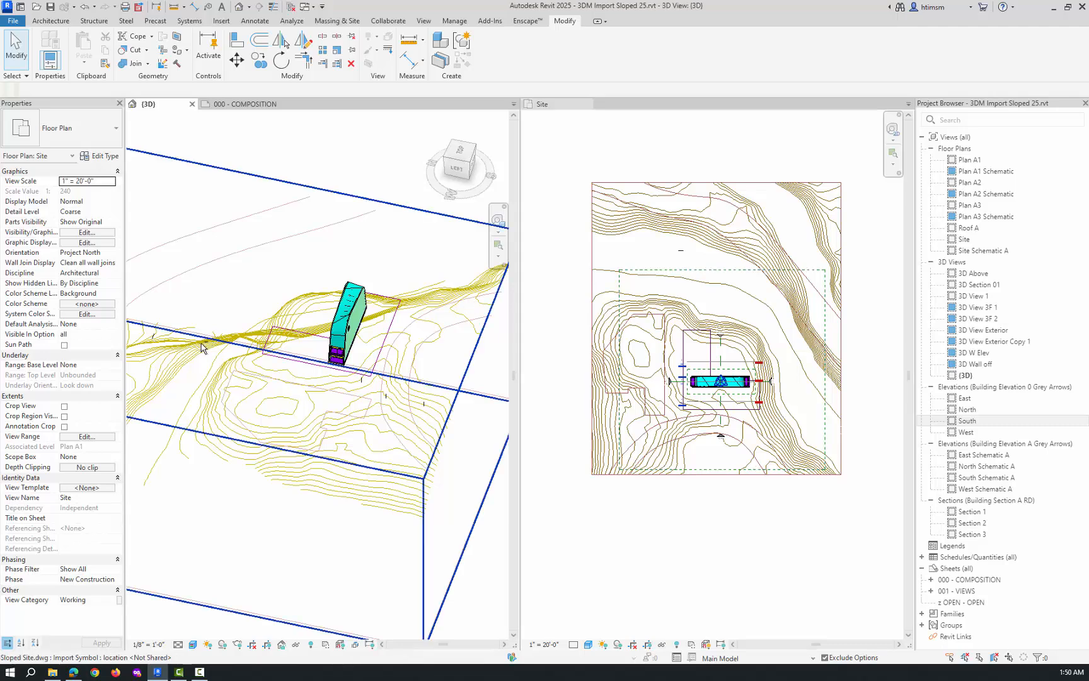
shift+middle_drag(277, 280, 367, 283)
scroll(343, 326, up, 2)
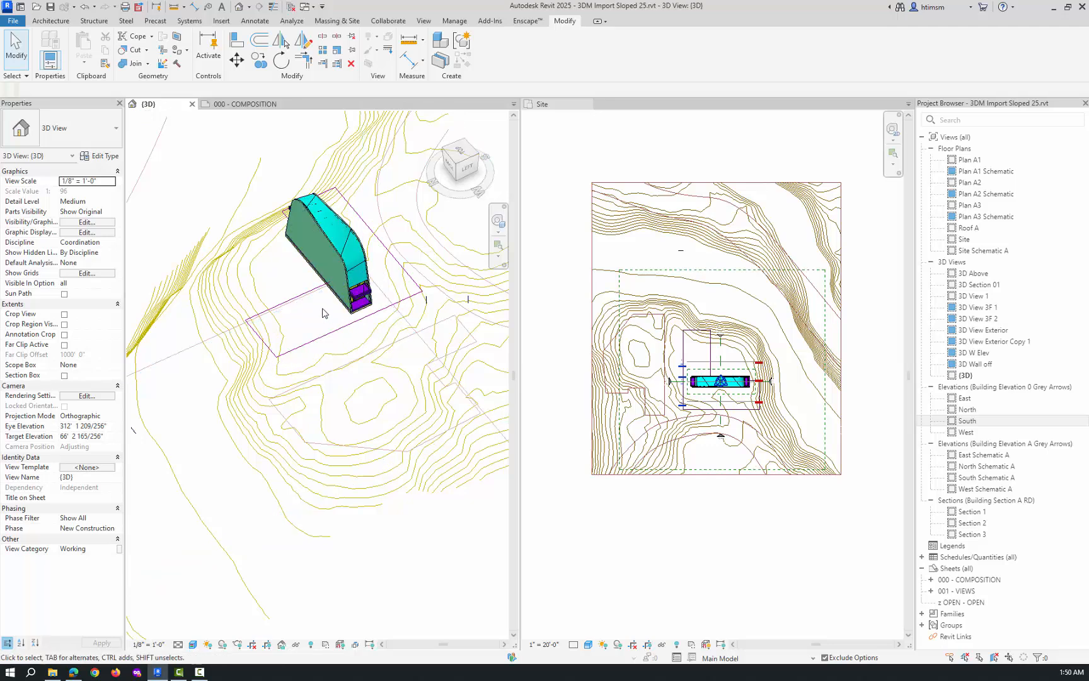
scroll(324, 313, up, 6)
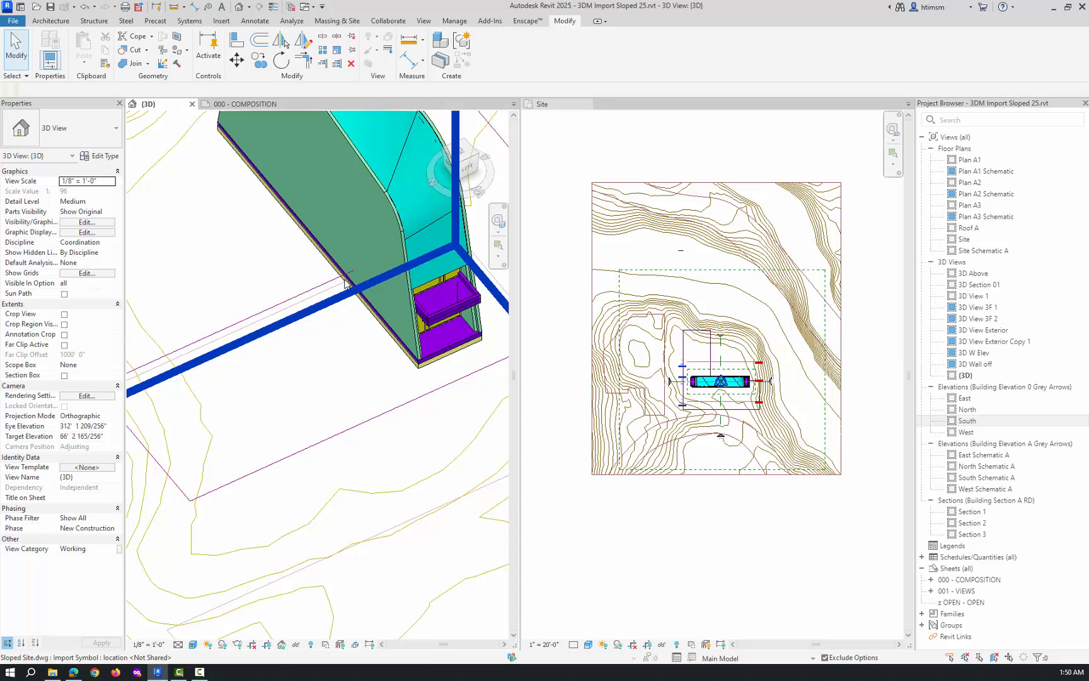
- Open the South elevation and compare the linked site's lot line with the Plan A1 level at the building's base
click(750, 558)
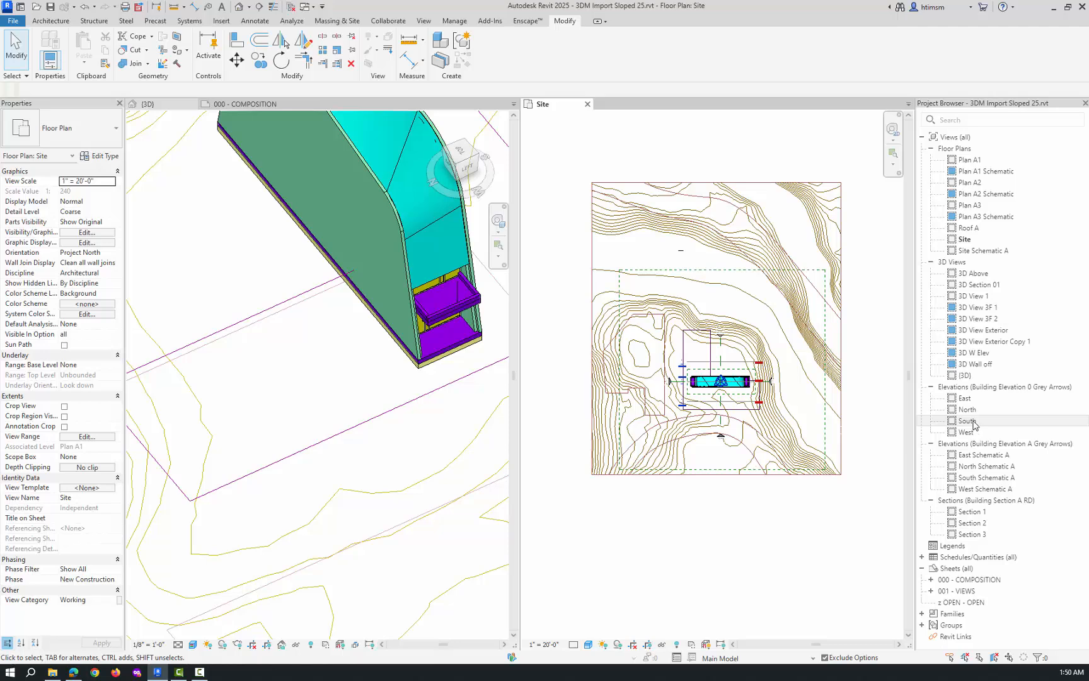
double_click(936, 420)
scroll(659, 466, up, 6)
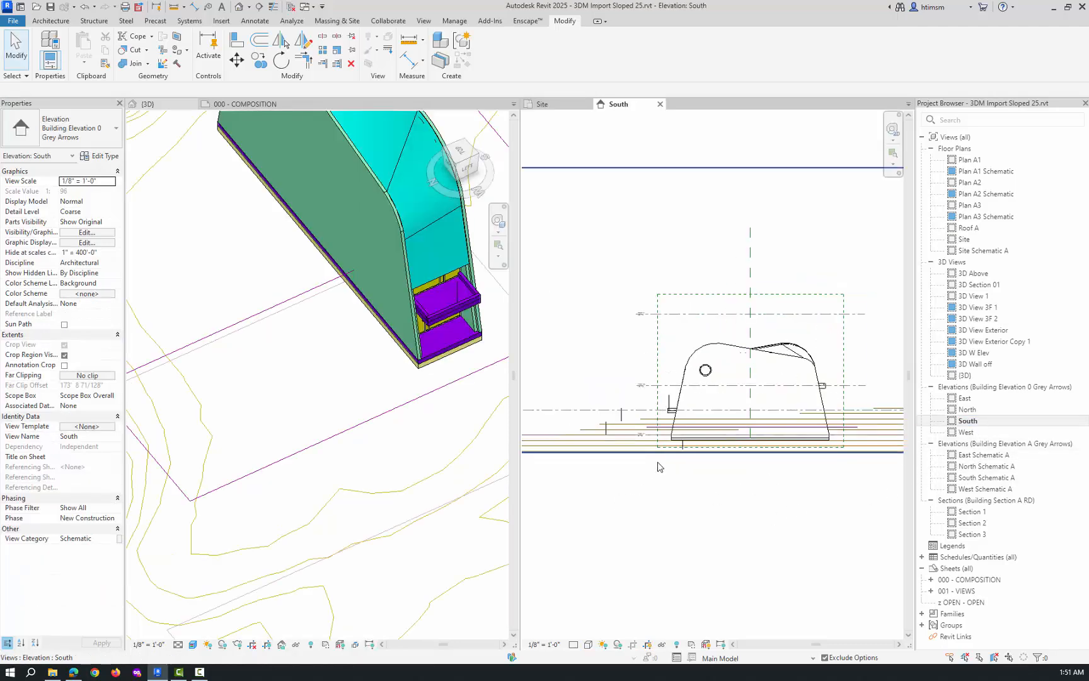
scroll(611, 410, up, 5)
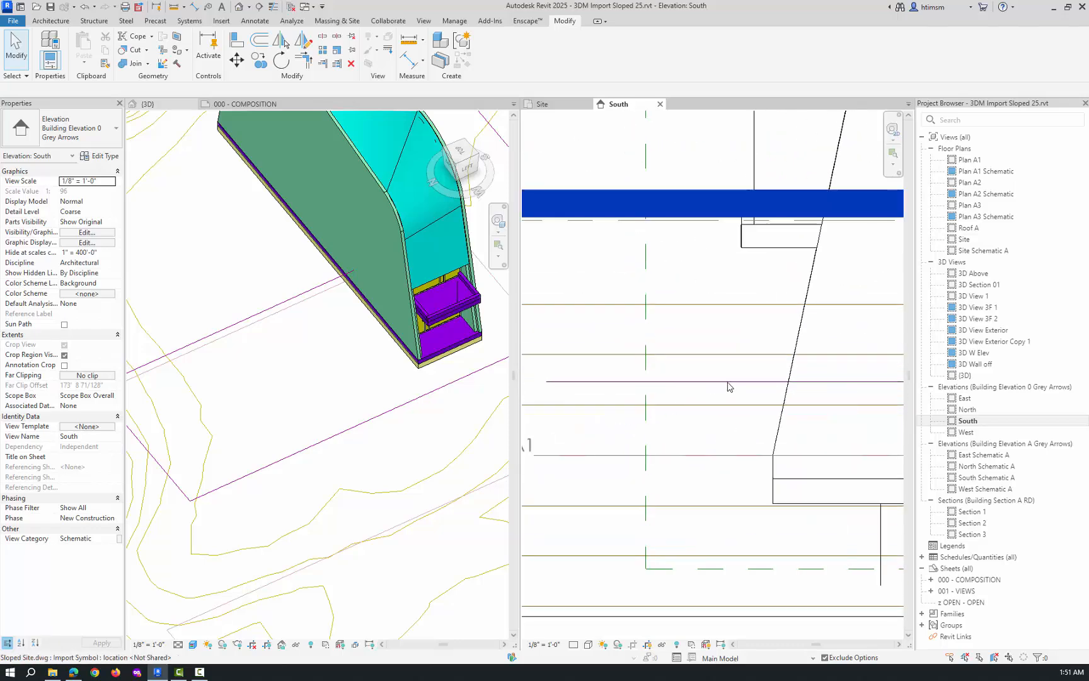
scroll(715, 389, down, 2)
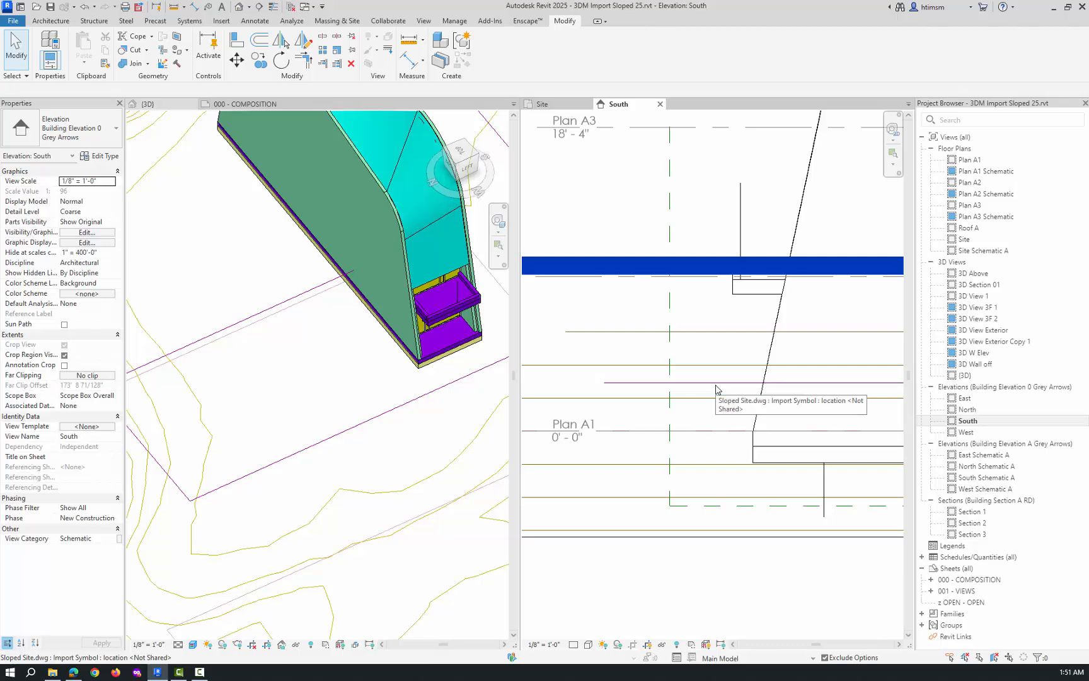
scroll(716, 389, down, 1)
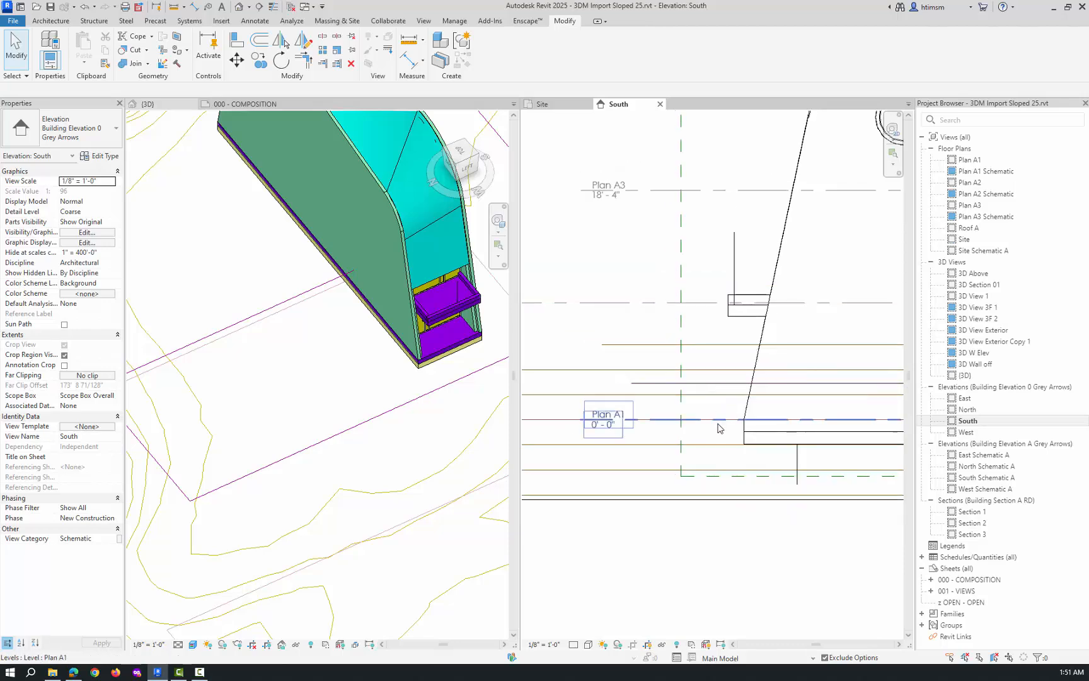
- Try to move the linked Sloped Site.dwg straight down until its lot line meets the Plan A1 level, and undo the move
click(724, 389)
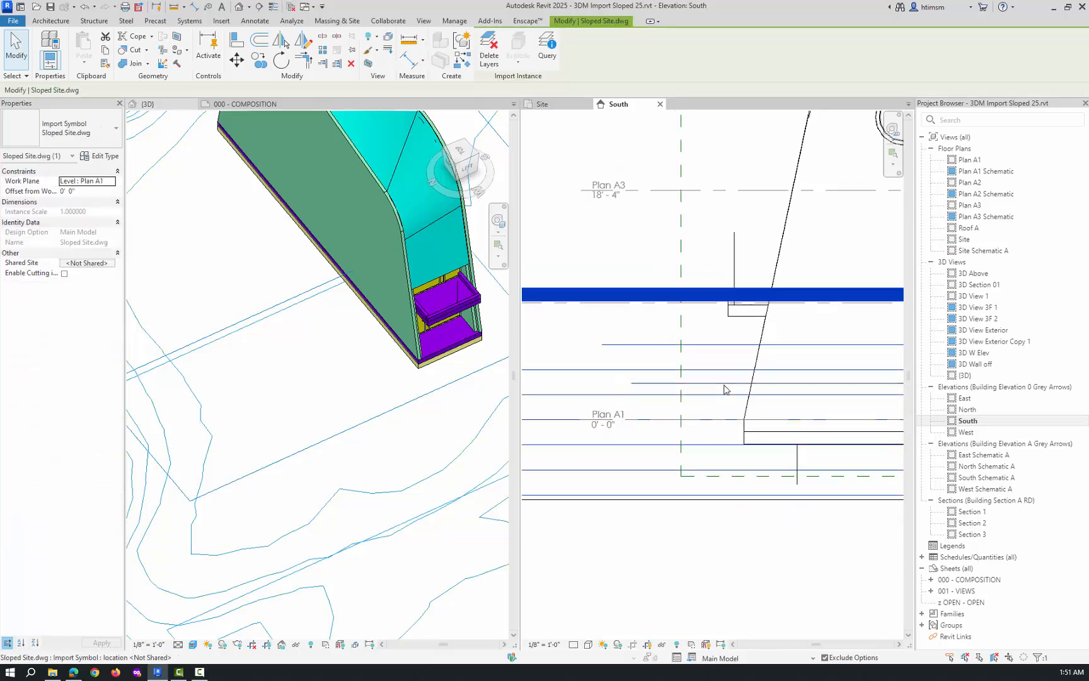
click(236, 59)
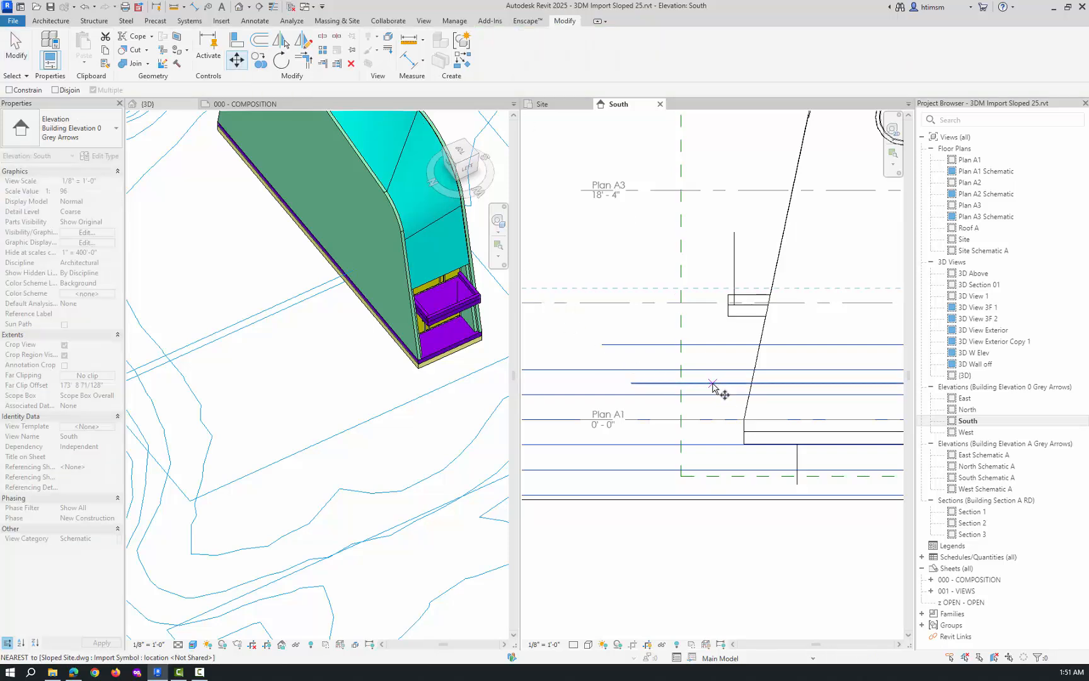
click(713, 384)
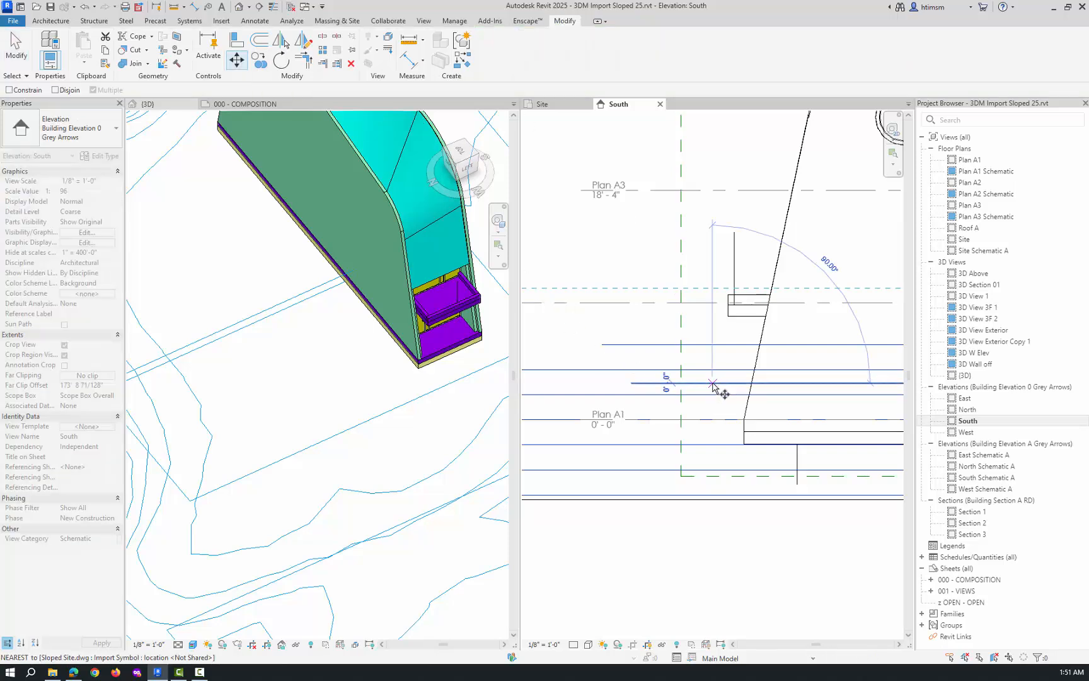
click(714, 421)
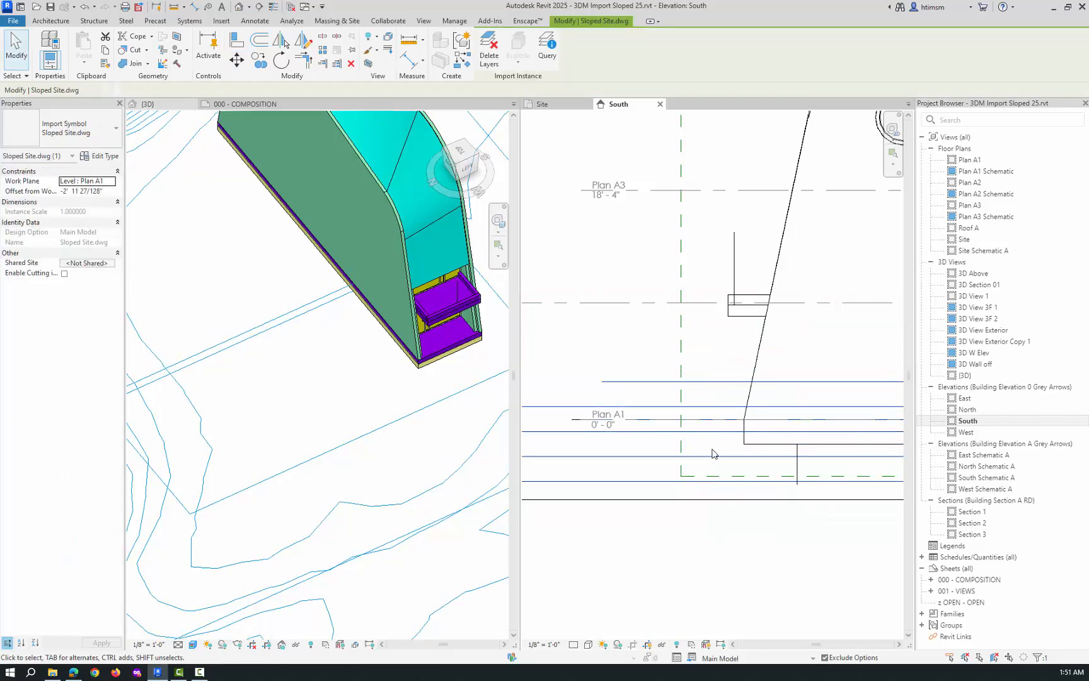
key(Escape)
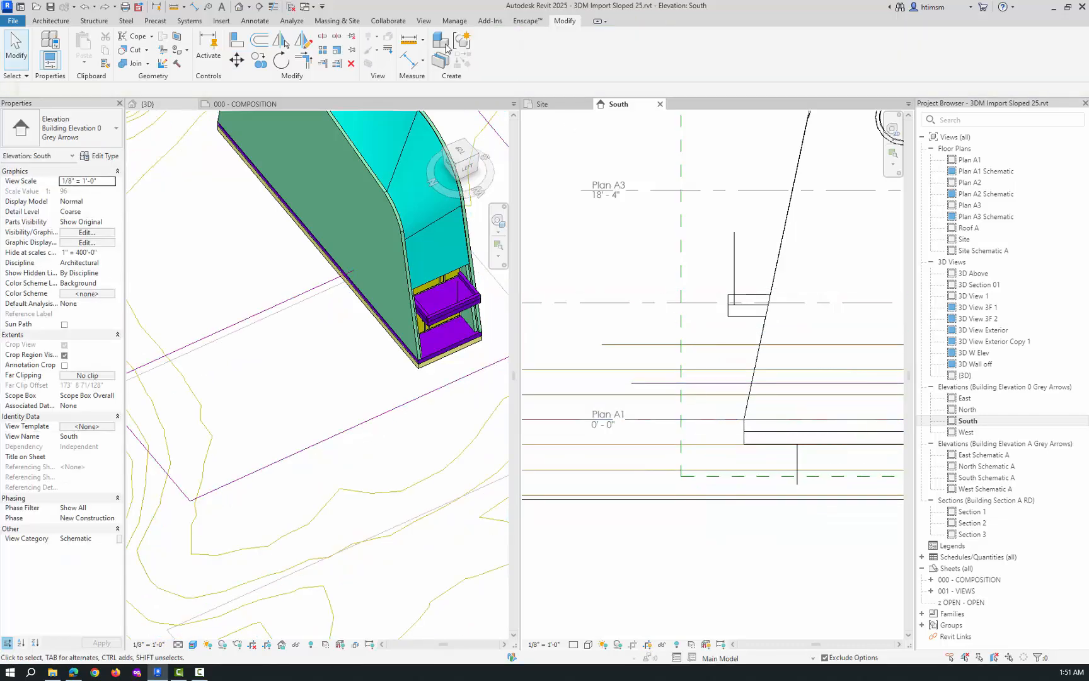
- Align the purple lot line of the linked Sloped Site.dwg to the Plan A1 level in the South elevation
click(239, 37)
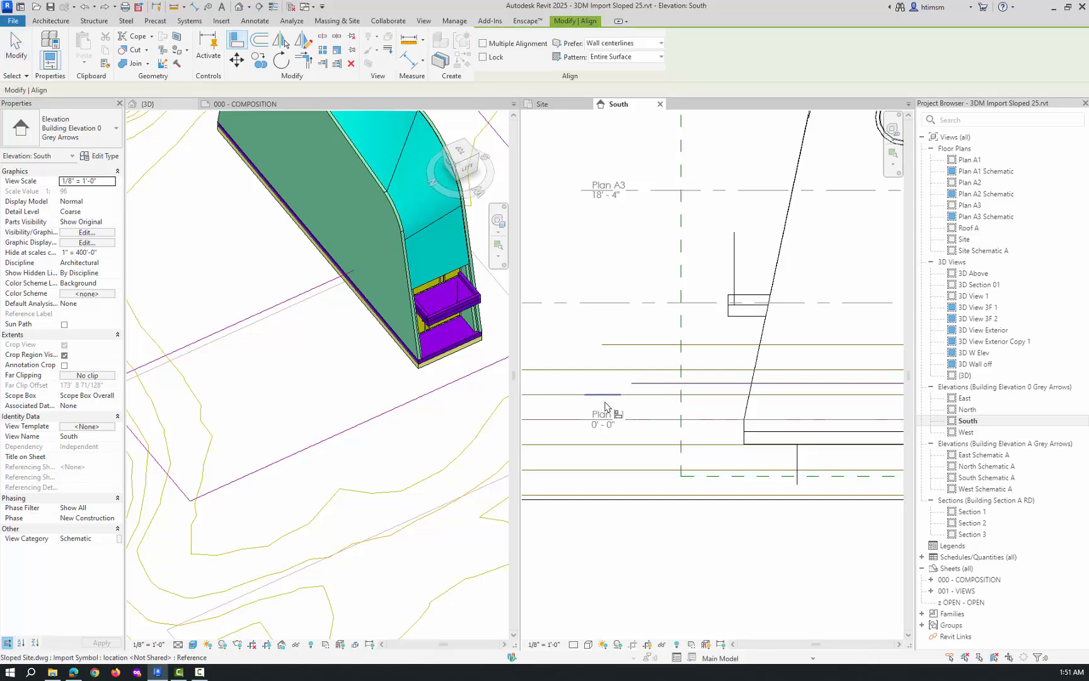
click(661, 420)
click(704, 383)
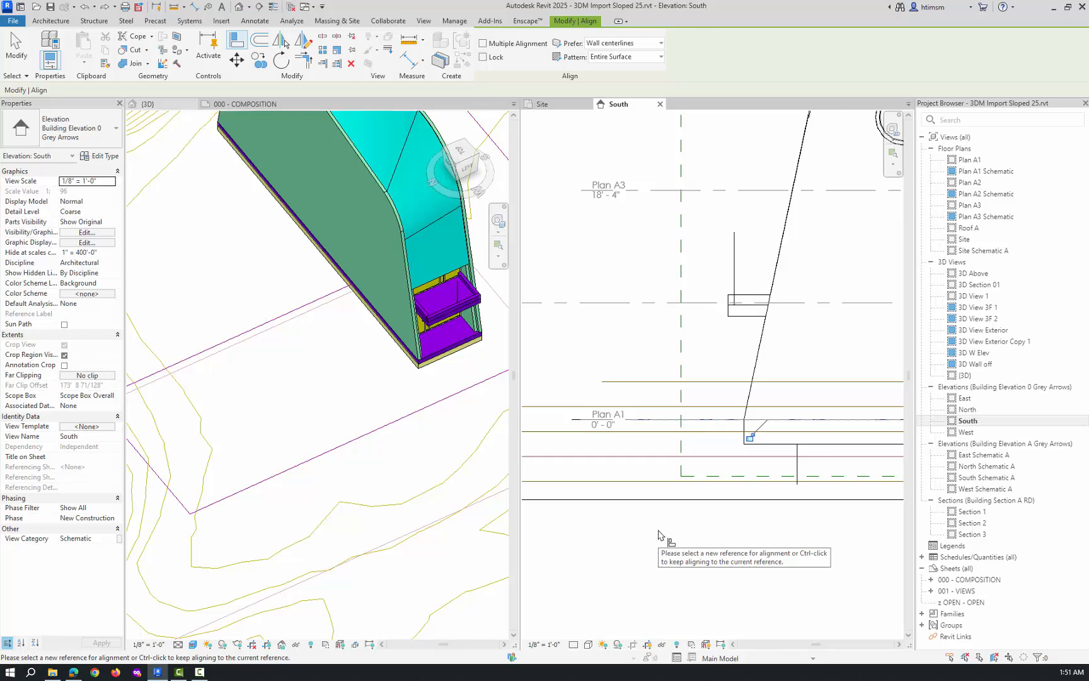
key(Escape)
key(Escape)
- Check in the 3D view how the building's base sits on the lot outline and the surrounding contours
click(377, 392)
scroll(377, 392, down, 3)
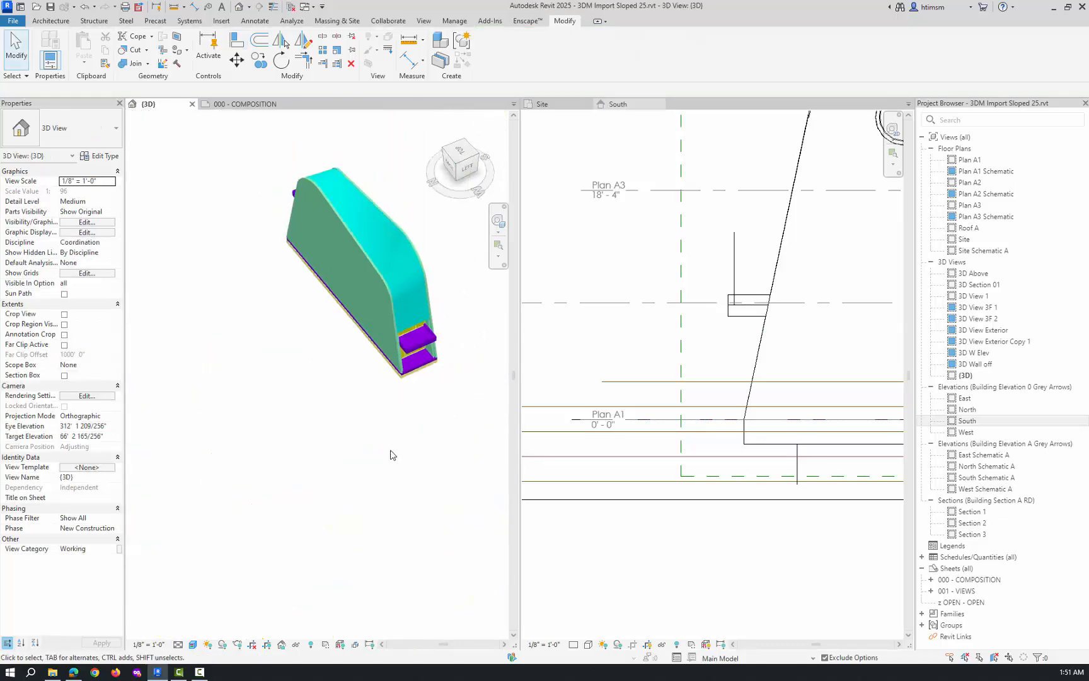
shift+middle_drag(388, 449, 384, 397)
scroll(385, 396, down, 5)
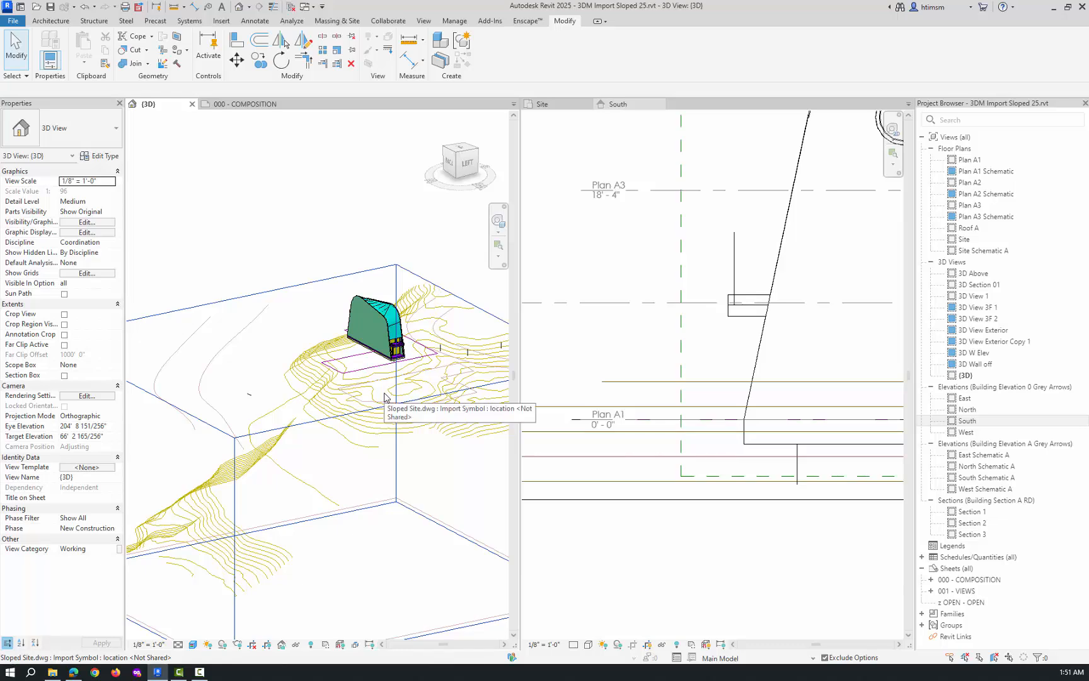